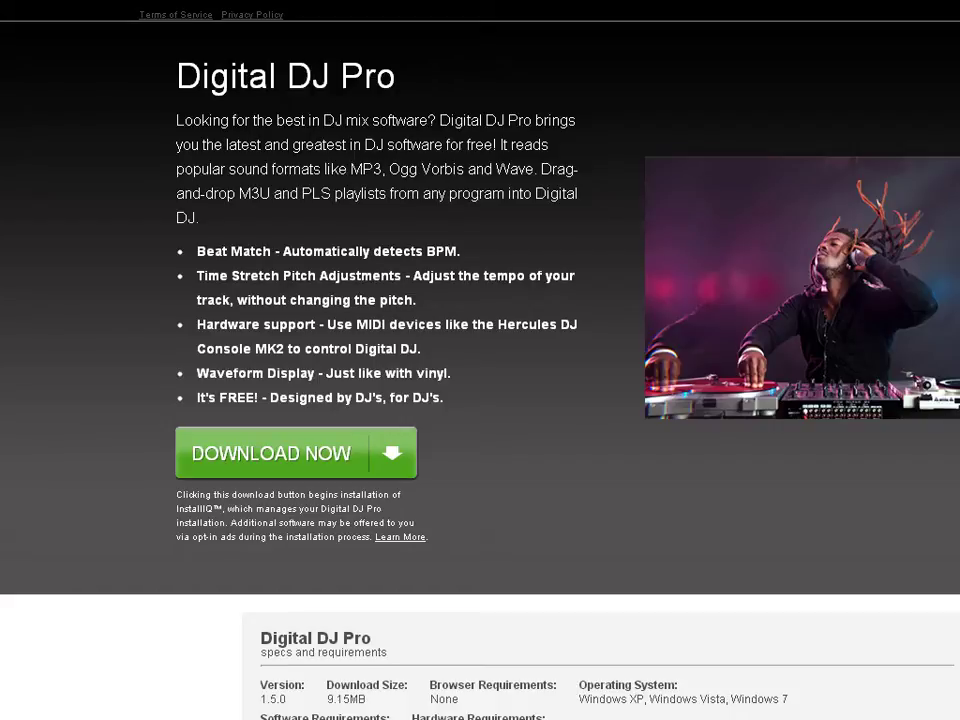
triple_click(615, 697)
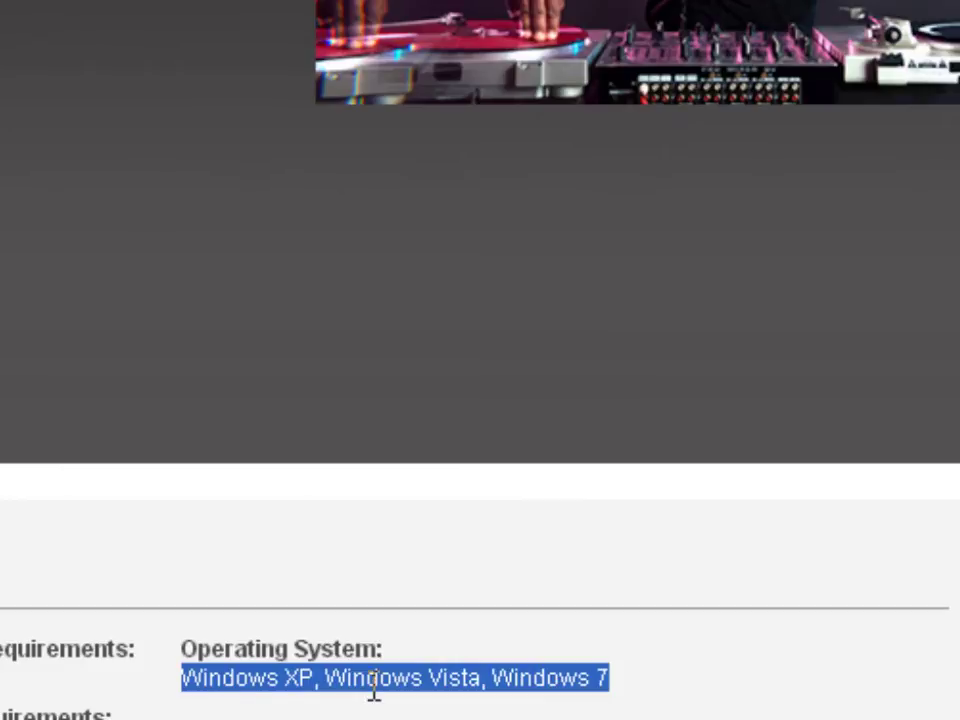
click(546, 688)
triple_click(547, 688)
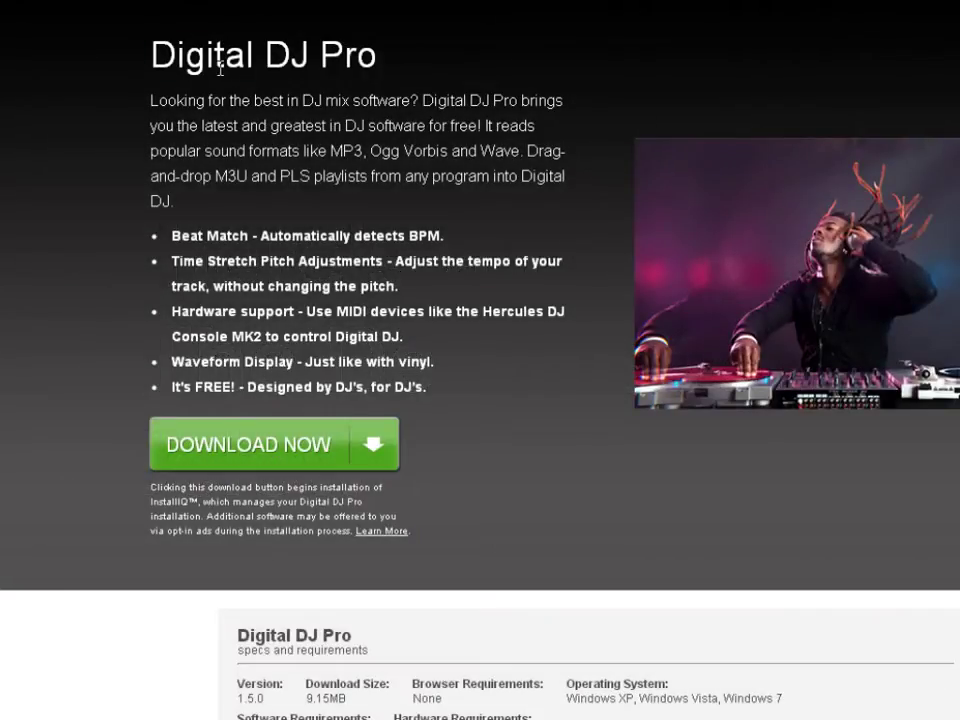
triple_click(220, 68)
click(189, 141)
triple_click(226, 100)
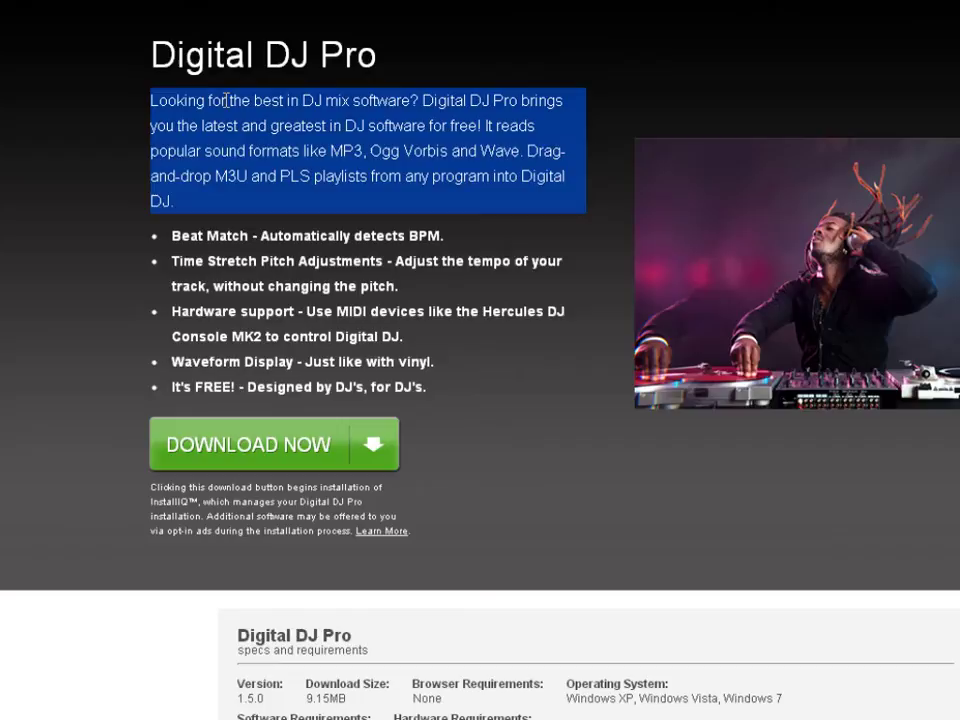
click(364, 124)
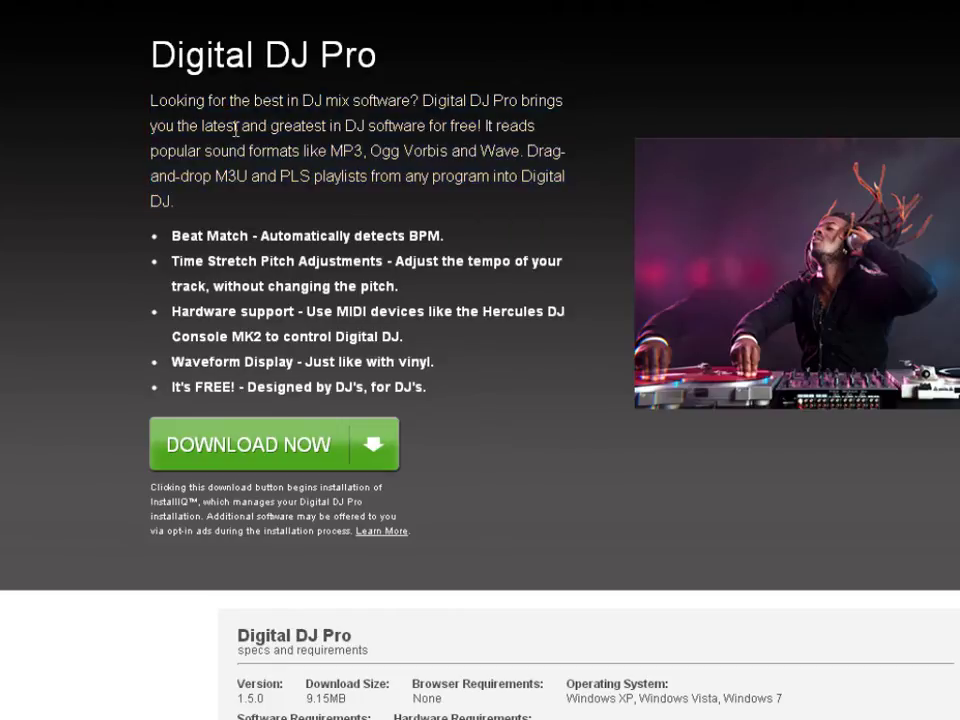
triple_click(186, 253)
double_click(213, 252)
triple_click(211, 263)
double_click(236, 286)
triple_click(236, 286)
double_click(213, 304)
click(265, 360)
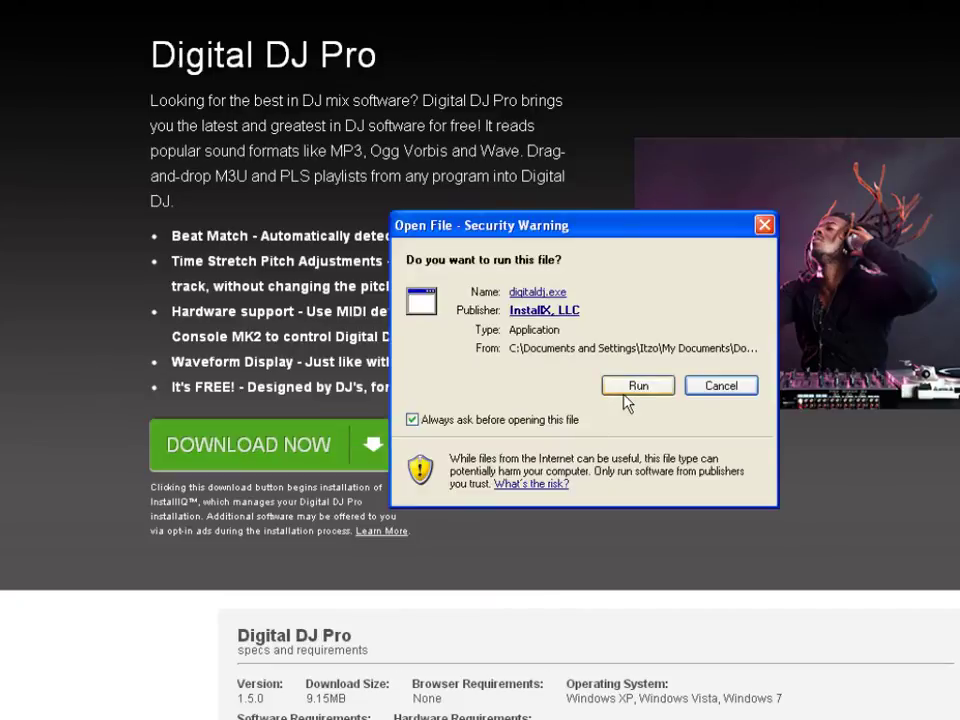
Step: Run the downloaded Digital DJ Pro installer from the security warning
click(568, 390)
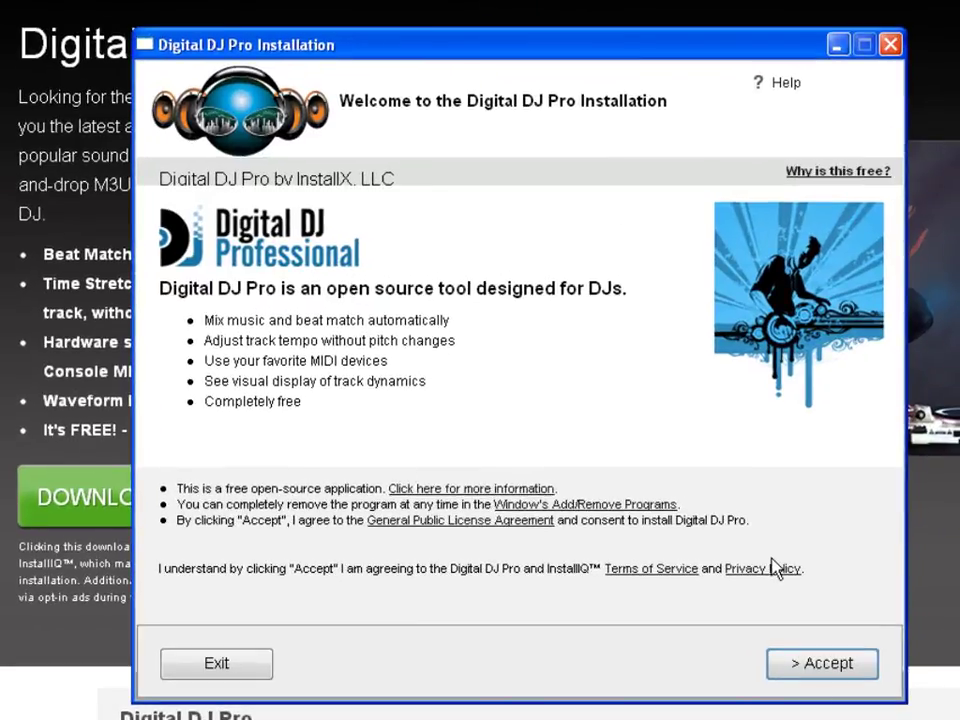
Step: Accept the terms and decline WebCake, Driver Genius 12, SpeedUpMyPC, Fast Search and Uninstall Helper
click(836, 666)
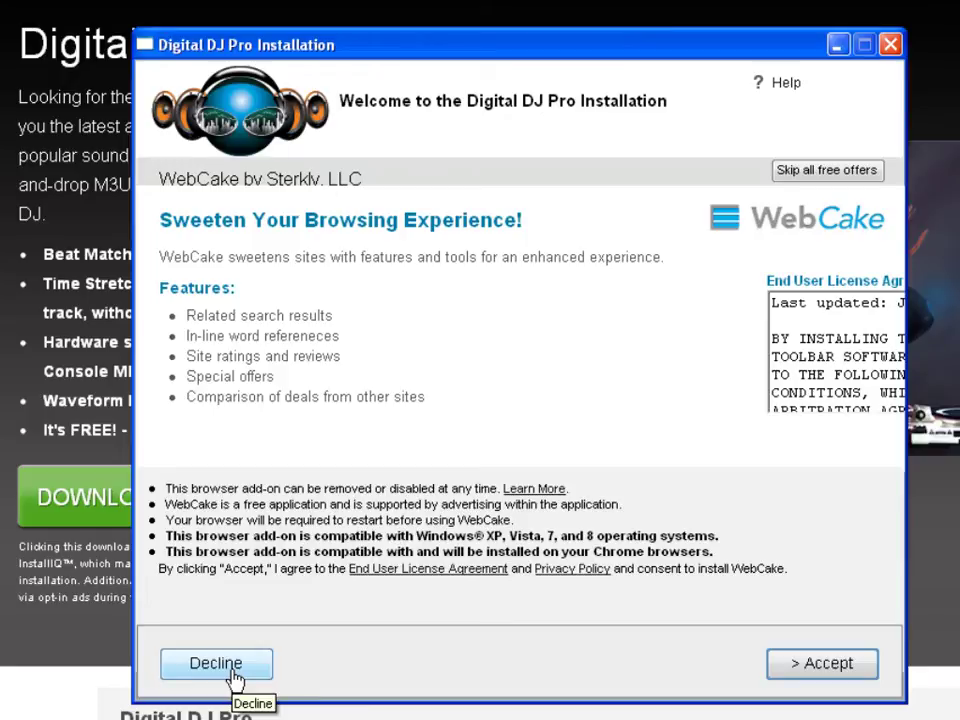
click(234, 679)
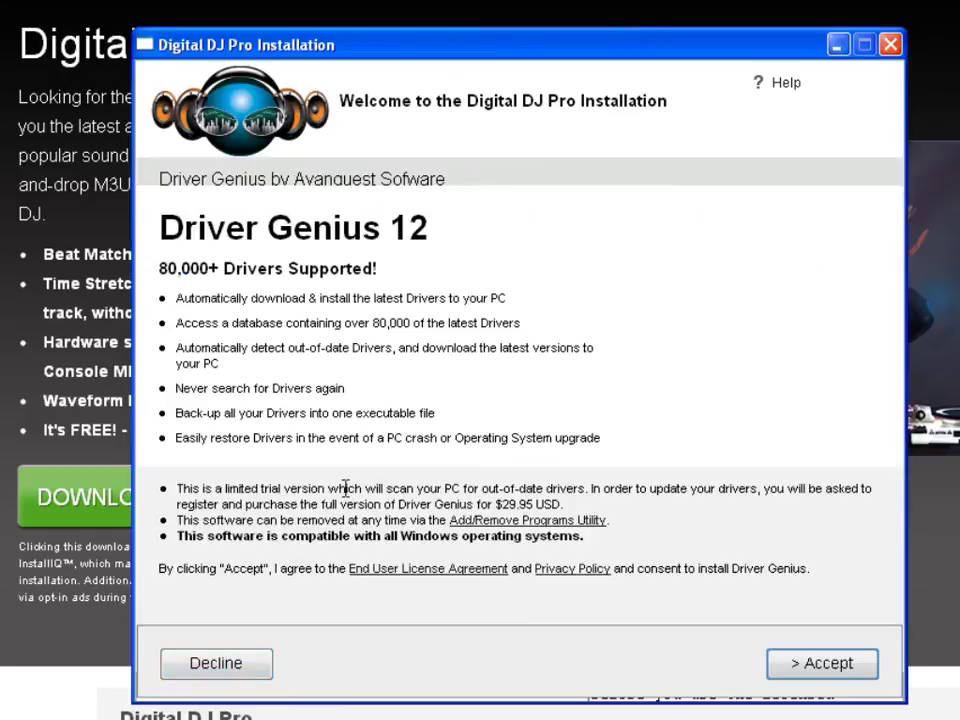
click(216, 669)
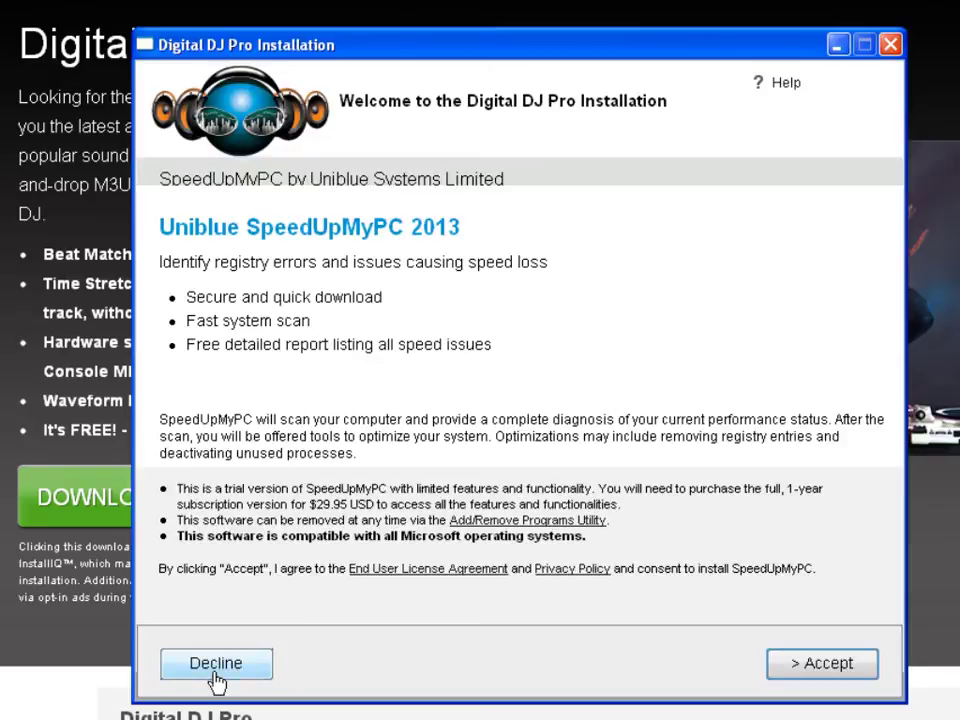
click(216, 669)
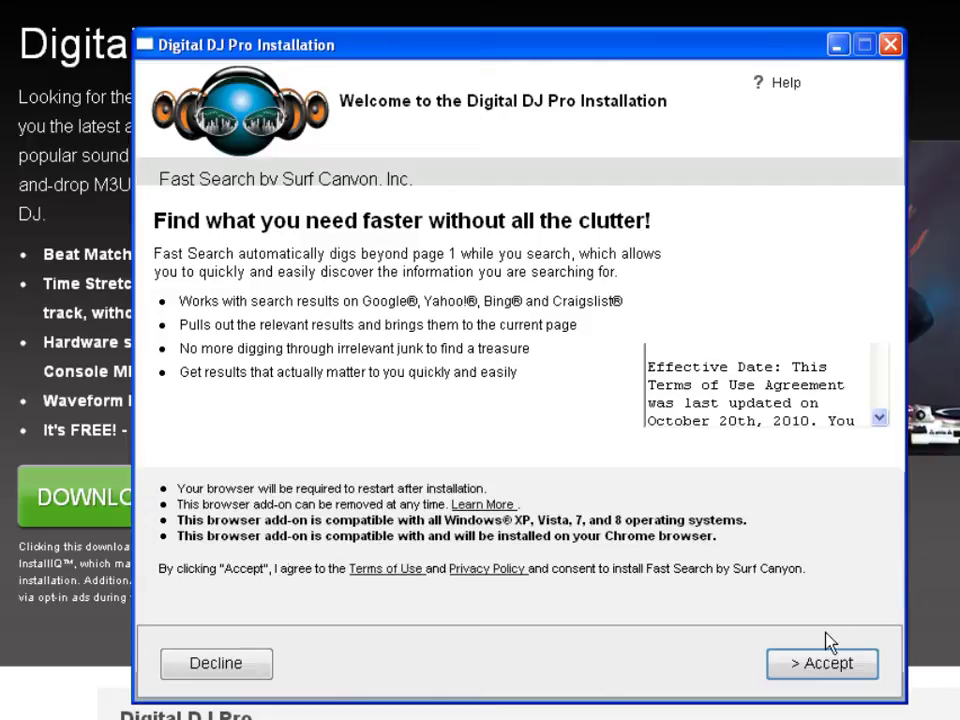
click(216, 679)
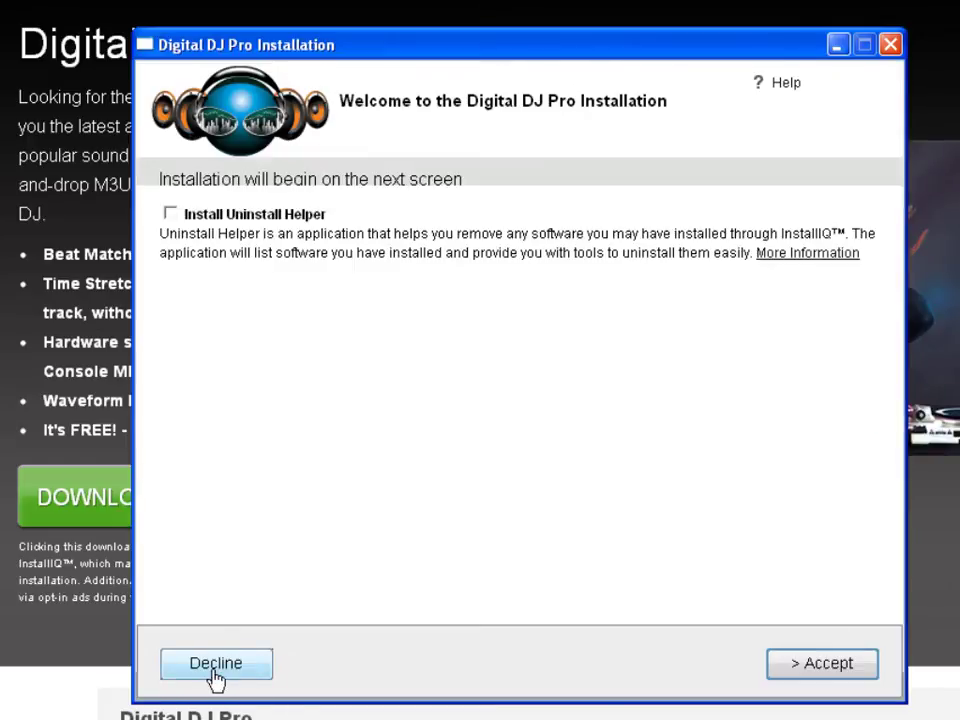
click(214, 679)
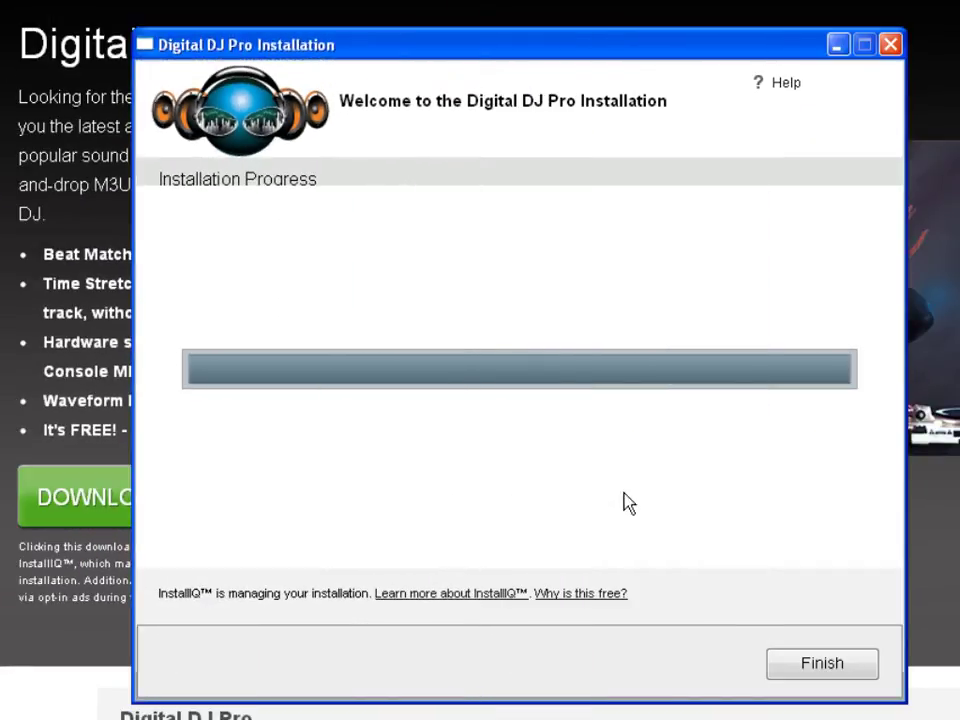
Step: Finish the installation so Digital DJ Pro 1.7.0 launches
click(801, 666)
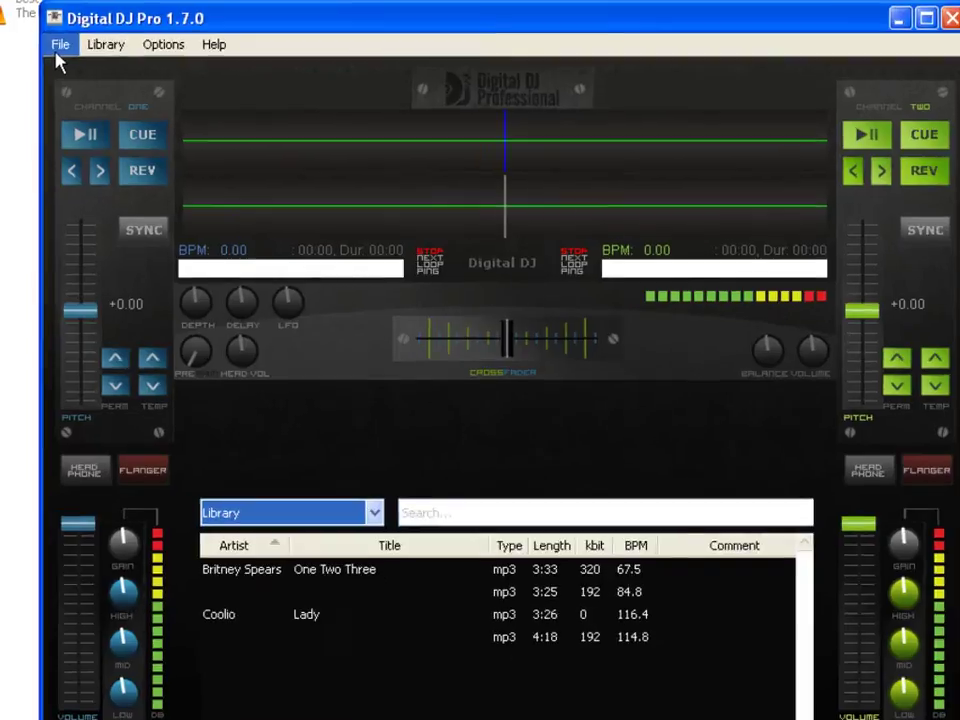
Step: Start loading a song into player 1 and go to the Desktop\Sounds folder
click(55, 43)
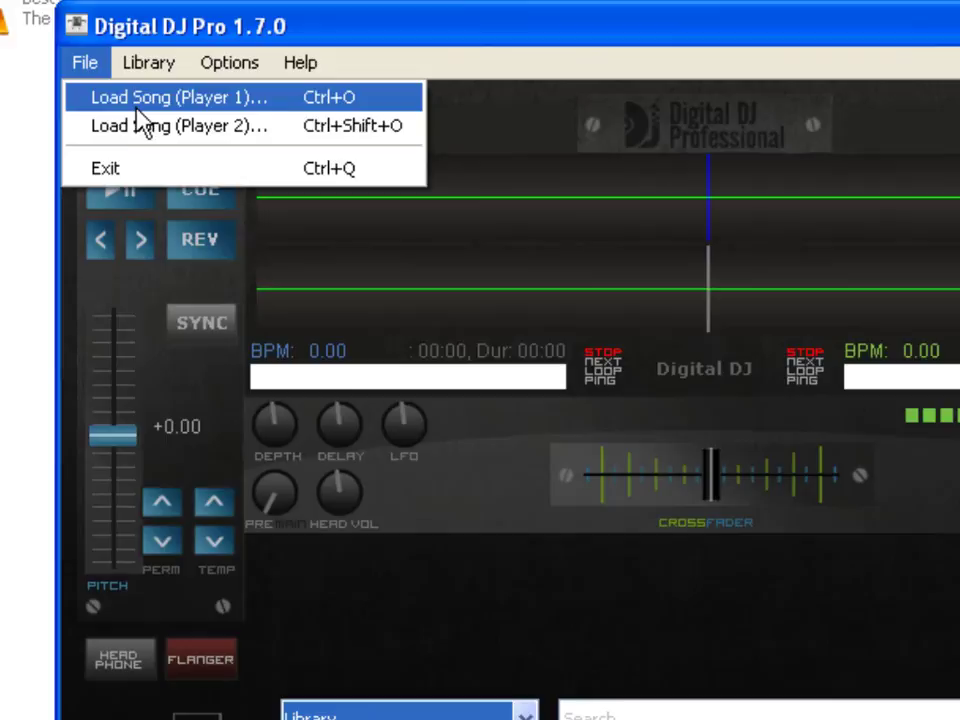
click(126, 87)
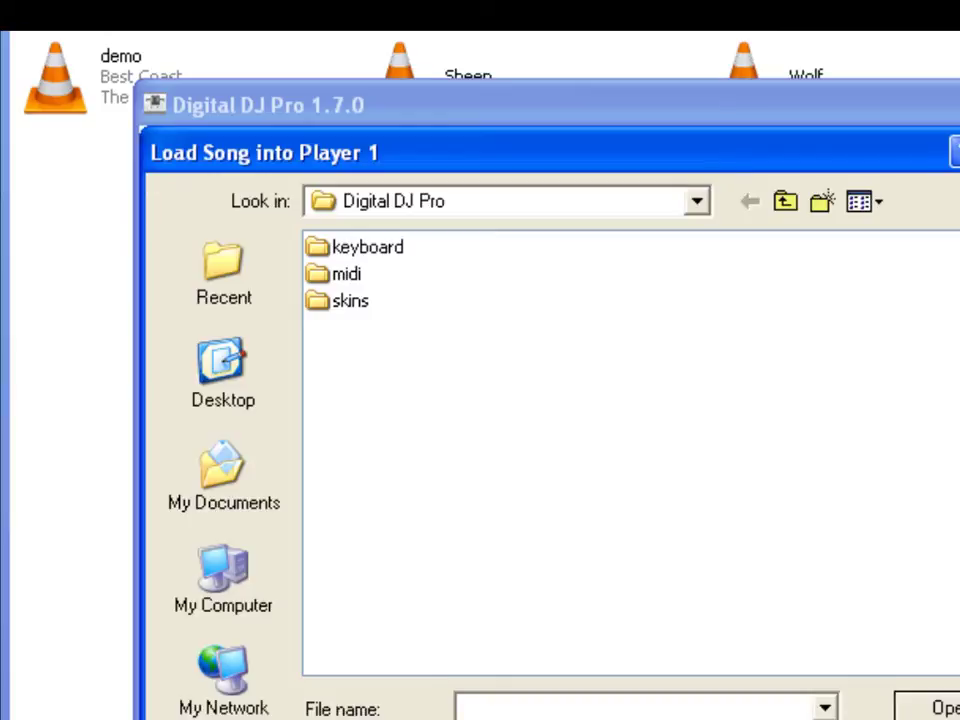
click(536, 703)
text(C:\Documents and Settings\Itzo\Desktop\Sounds)
key(Return)
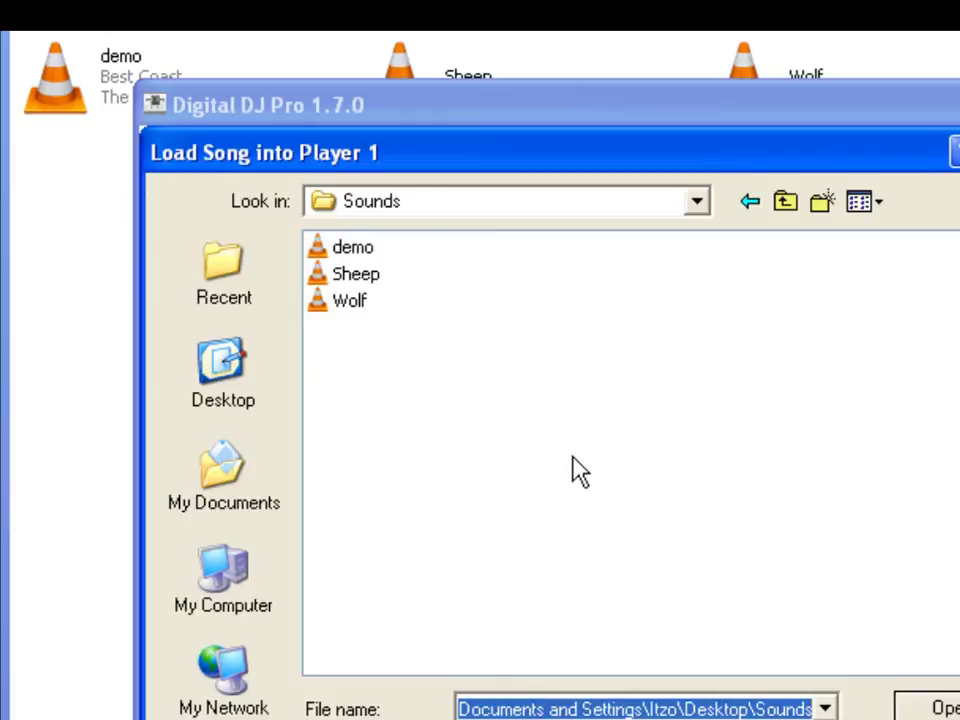
Step: Load the demo track onto deck 1 and play it at 105.48 BPM
key(shift+Tab)
key(s)
key(Up)
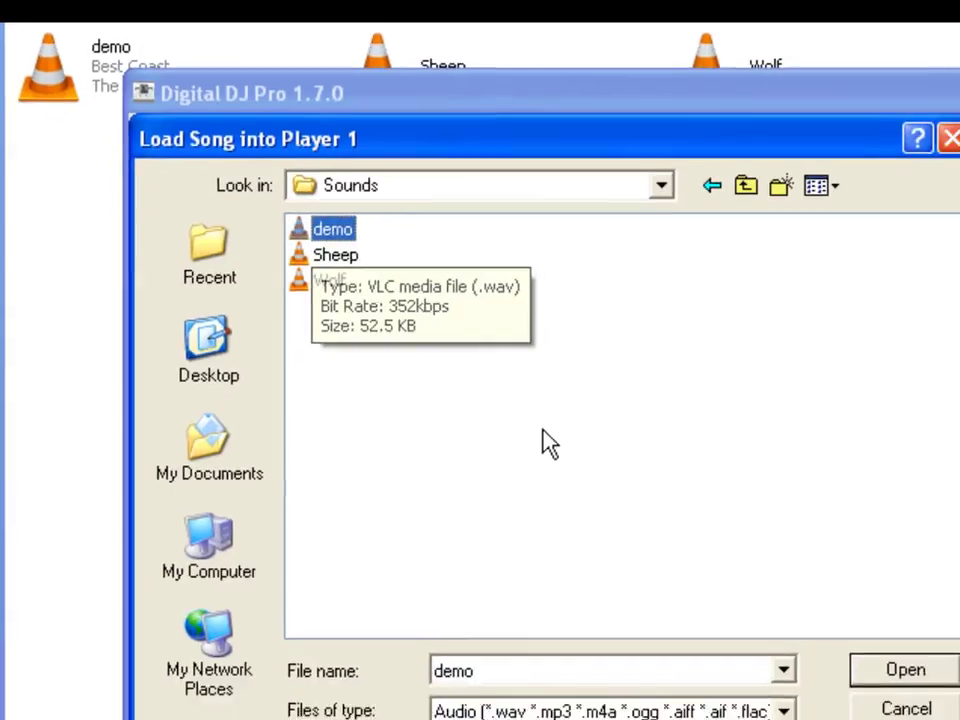
key(Return)
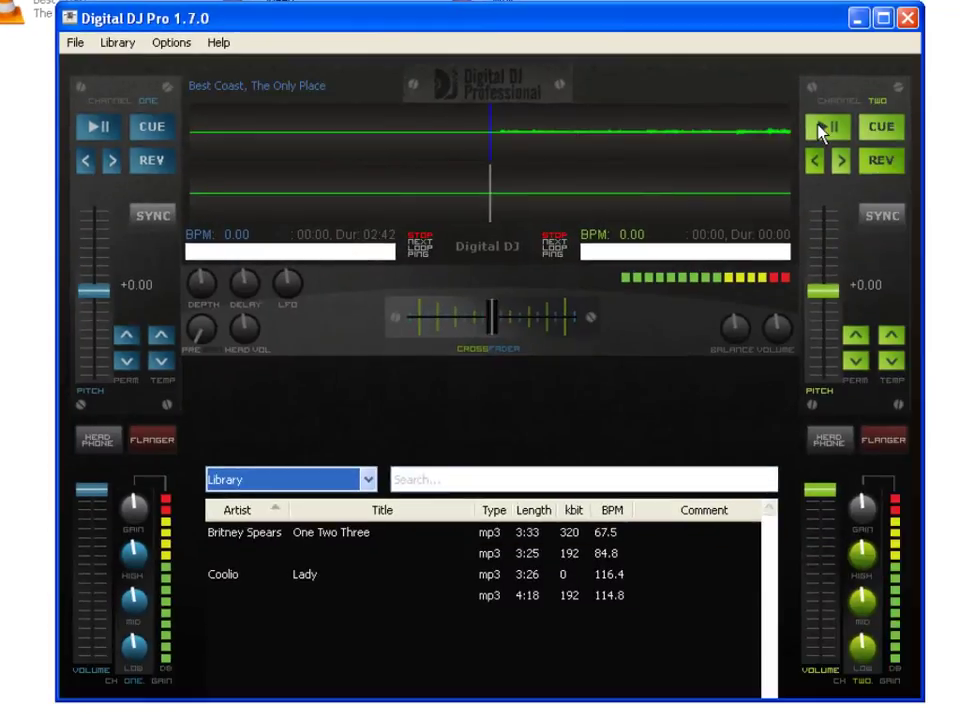
click(822, 128)
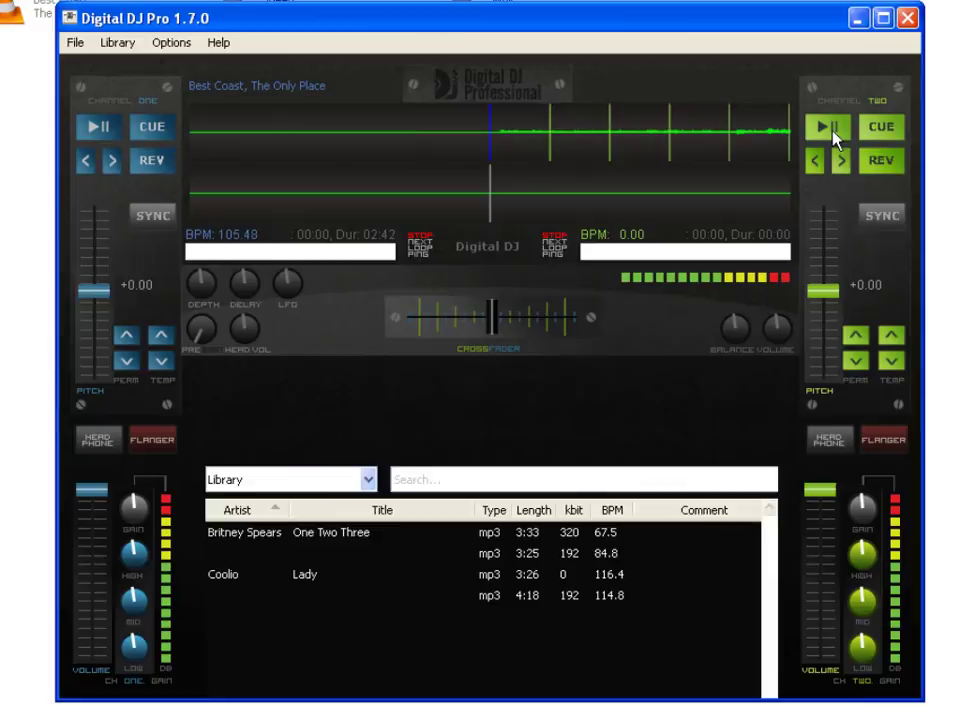
click(97, 130)
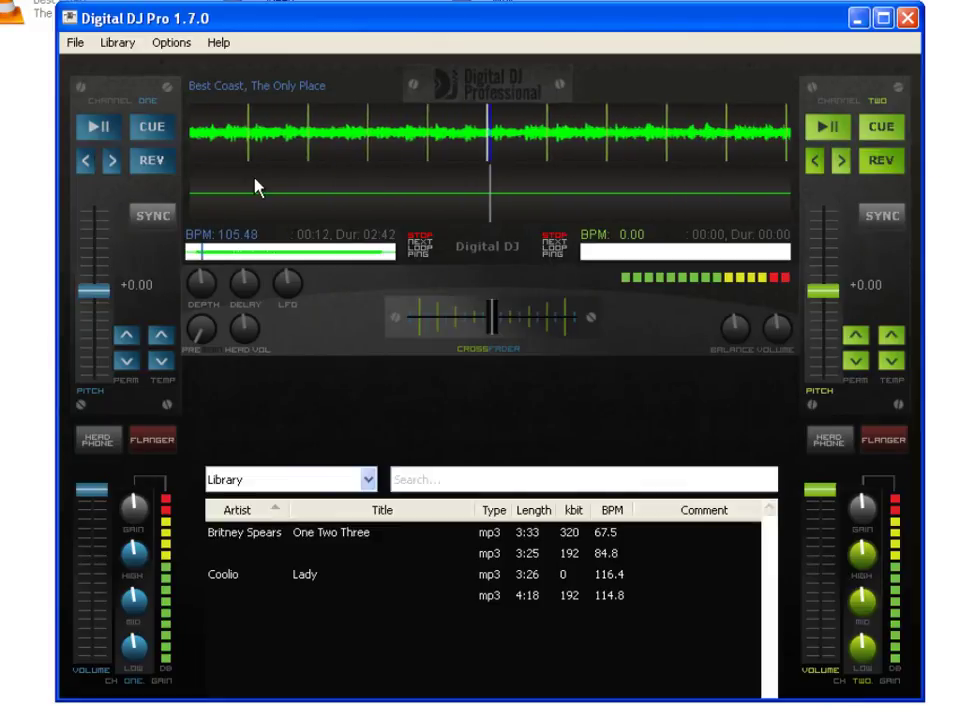
Step: Load the Sheep sound from Desktop\Sounds onto deck 2 and play it over deck 1
click(76, 43)
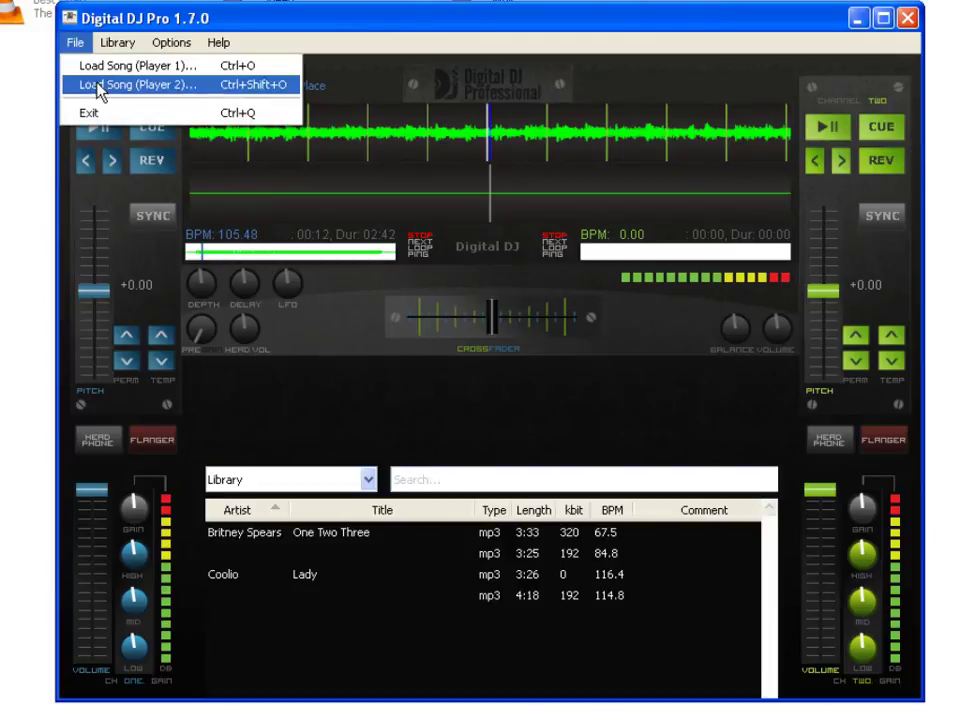
click(100, 88)
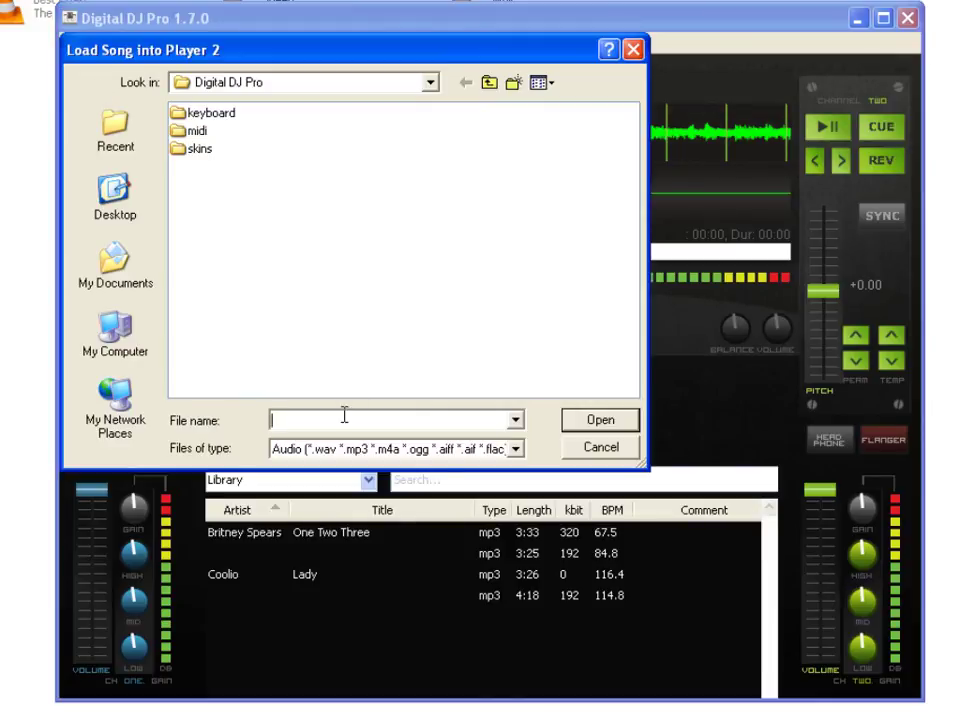
text(C:\Documents and Settings\Itzo\Desktop\Sounds)
key(Return)
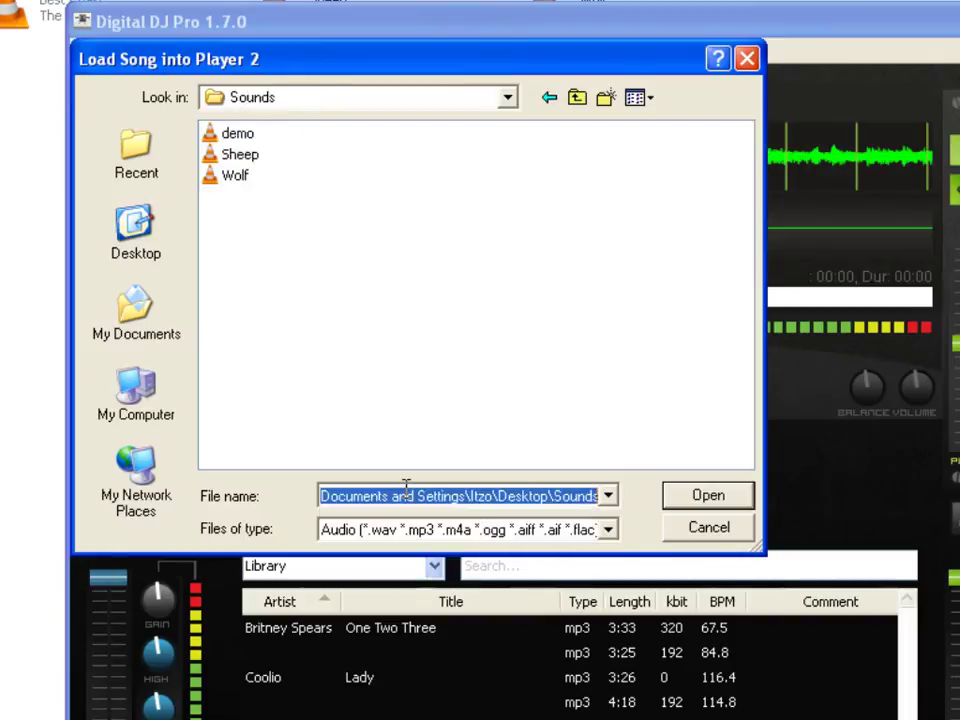
click(203, 130)
key(Return)
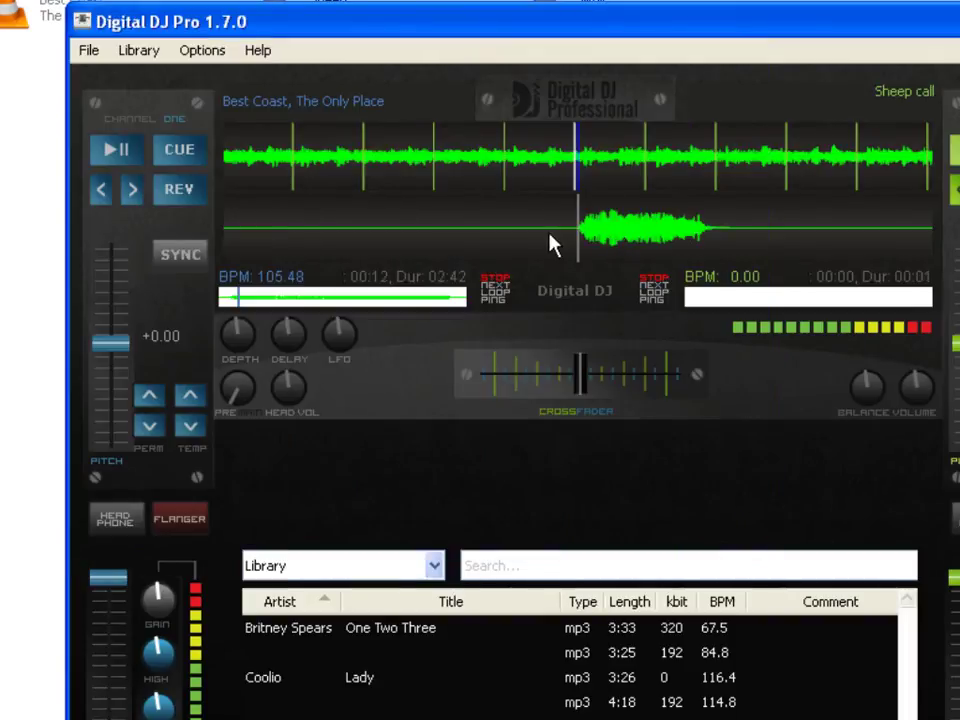
click(696, 242)
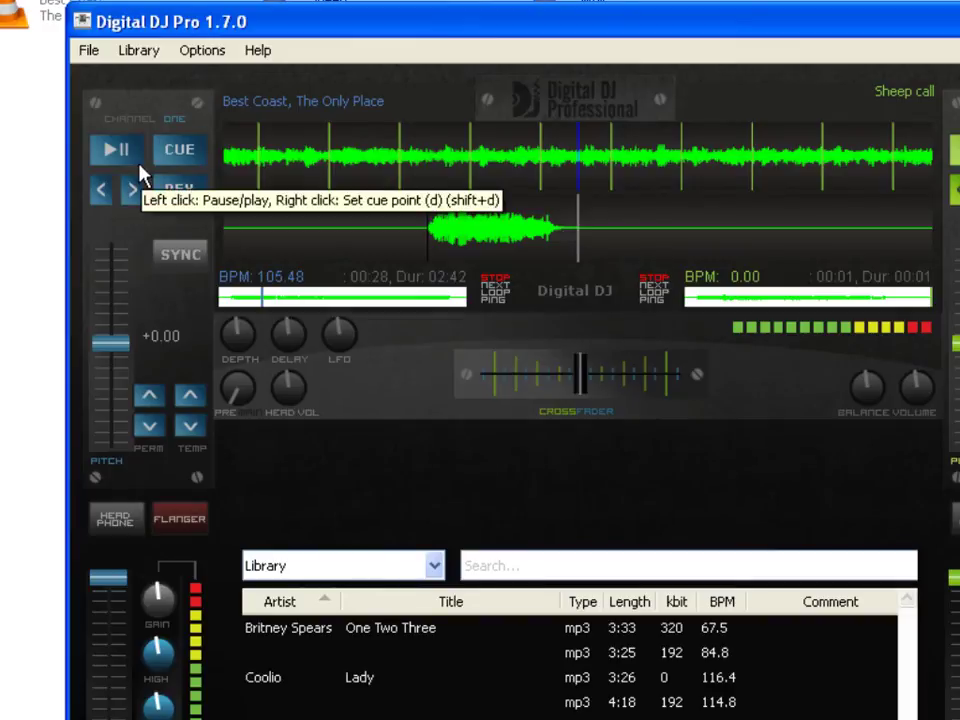
click(208, 60)
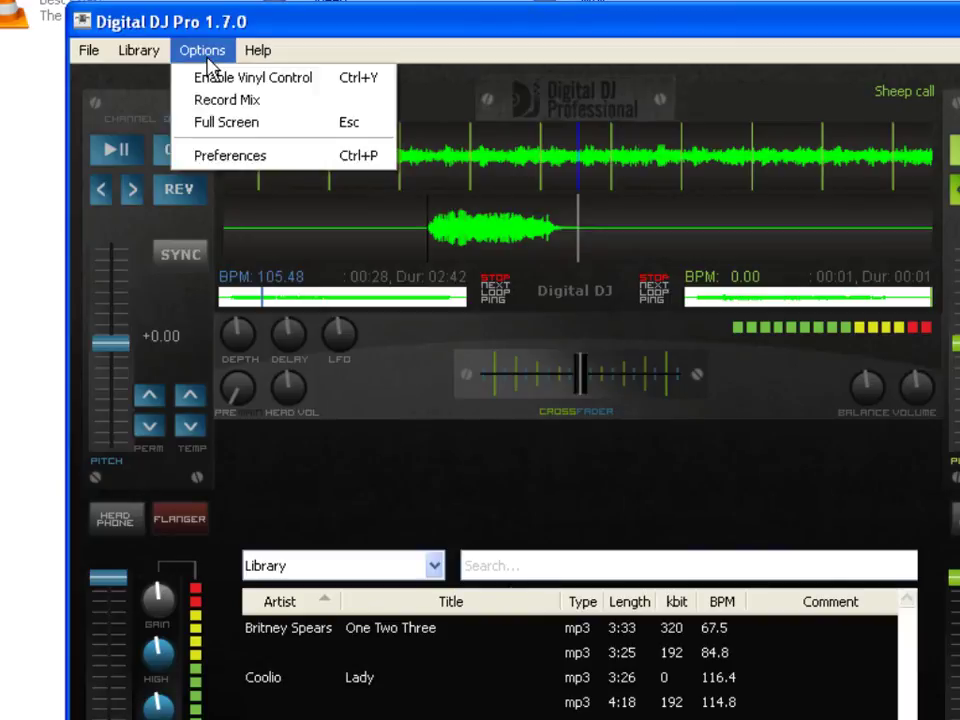
click(256, 102)
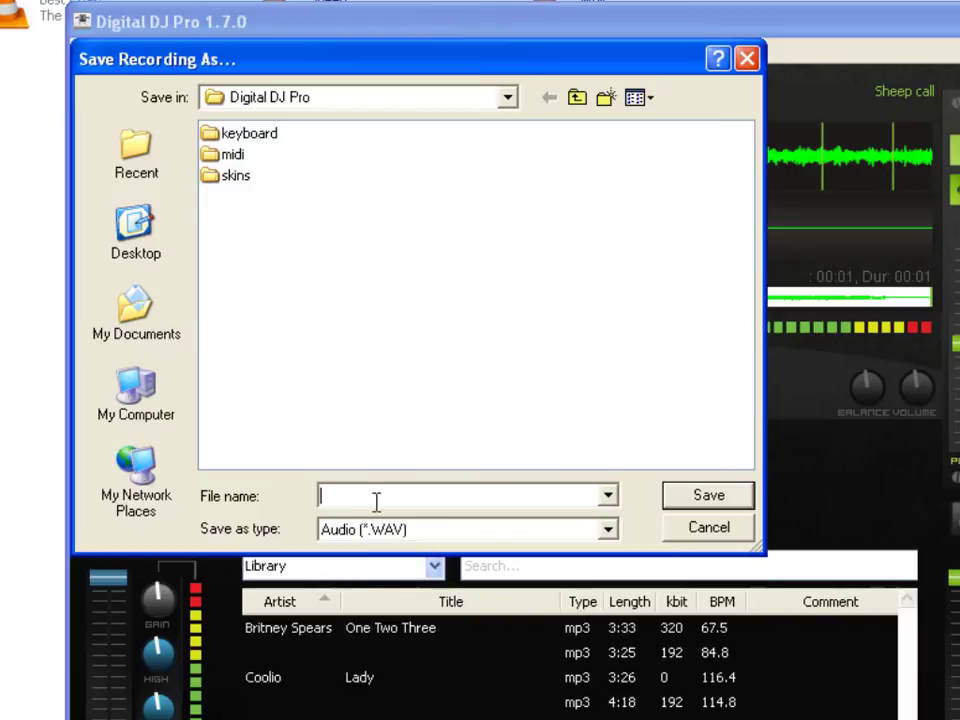
click(414, 537)
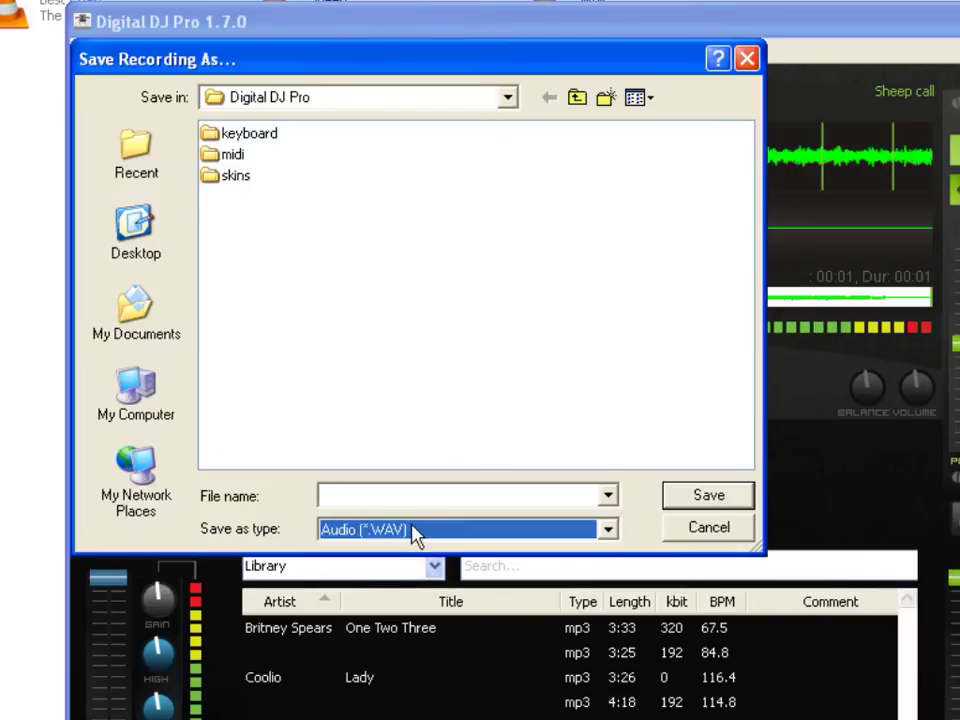
click(385, 494)
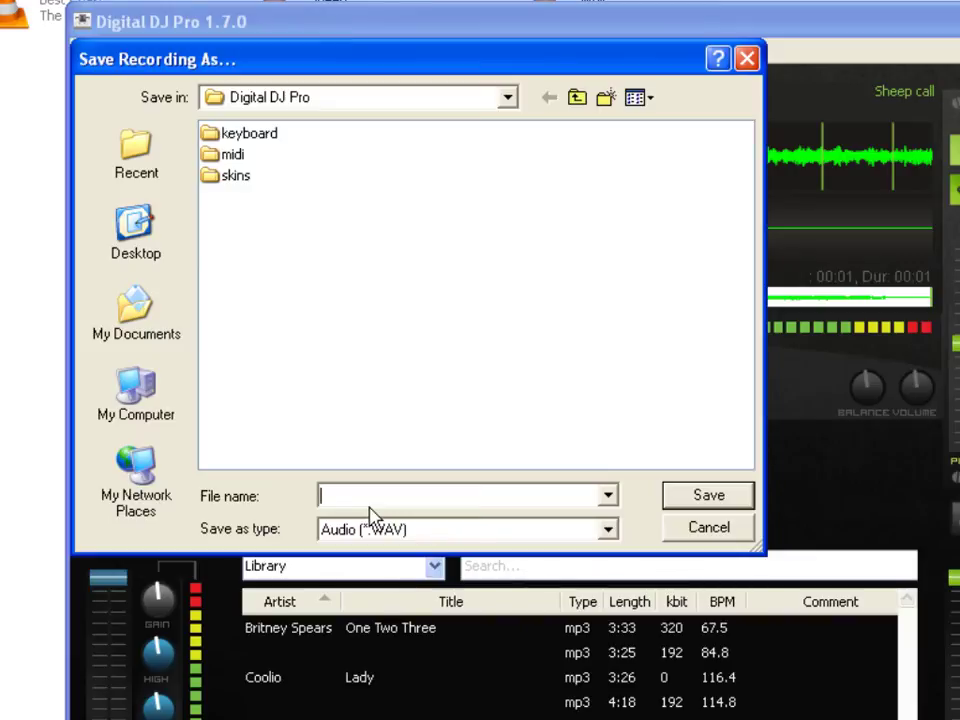
text(demo)
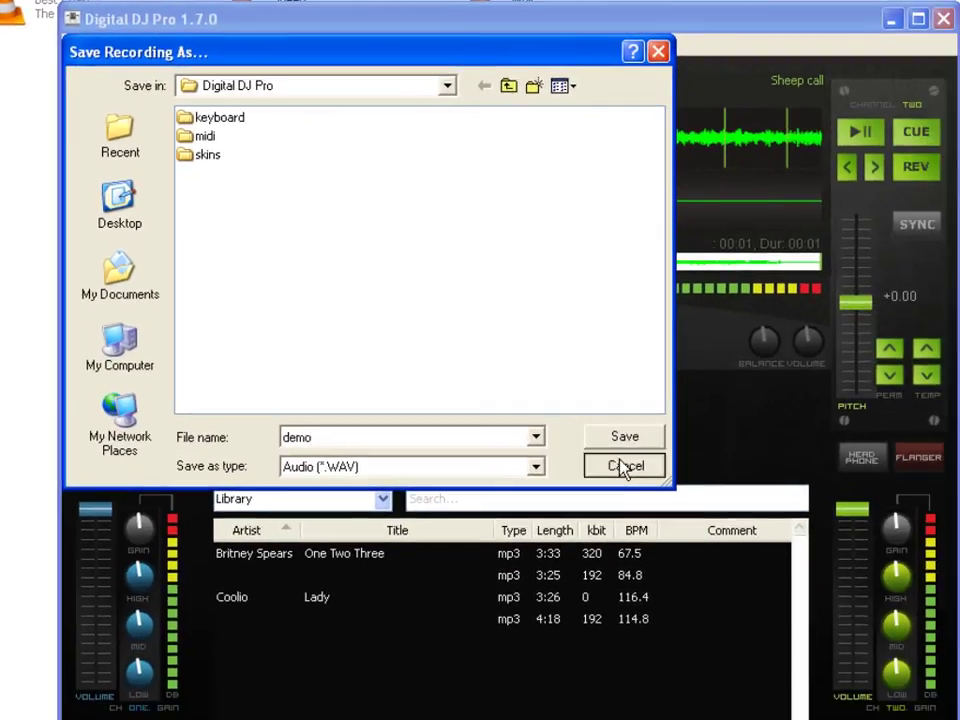
click(624, 467)
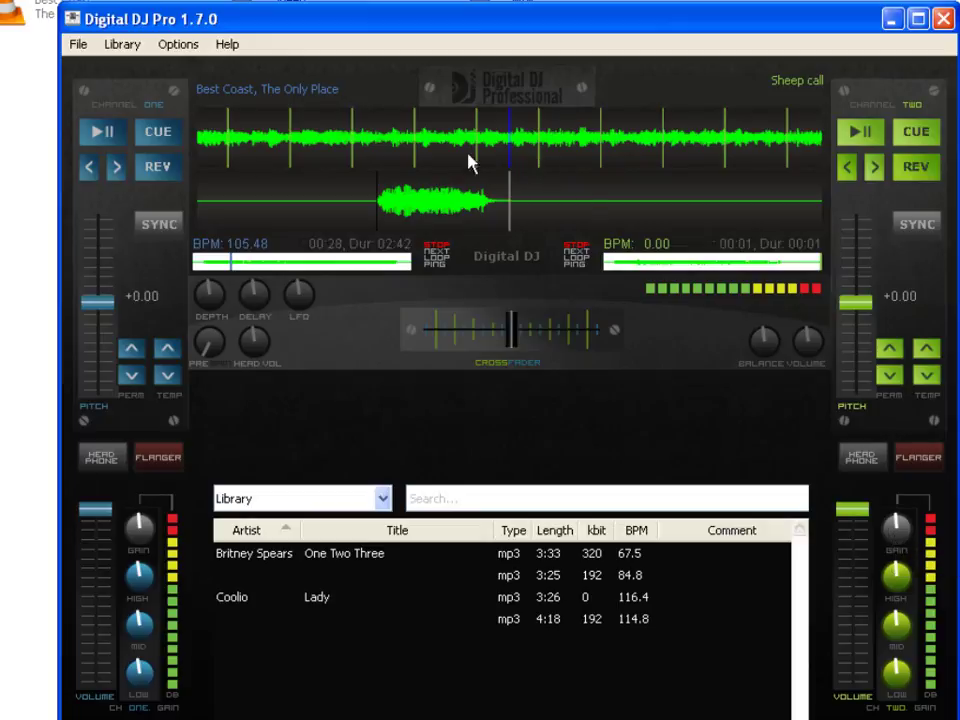
Step: Restart deck 1, turn deck 2's gain and level knobs, then play the sheep call
click(86, 138)
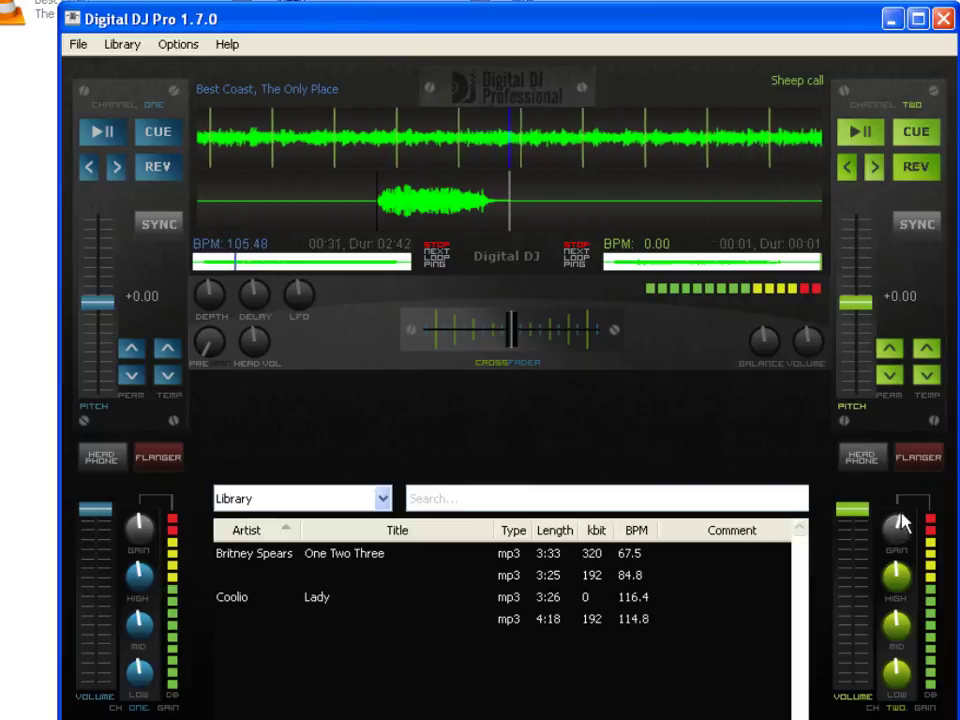
drag(903, 525, 883, 578)
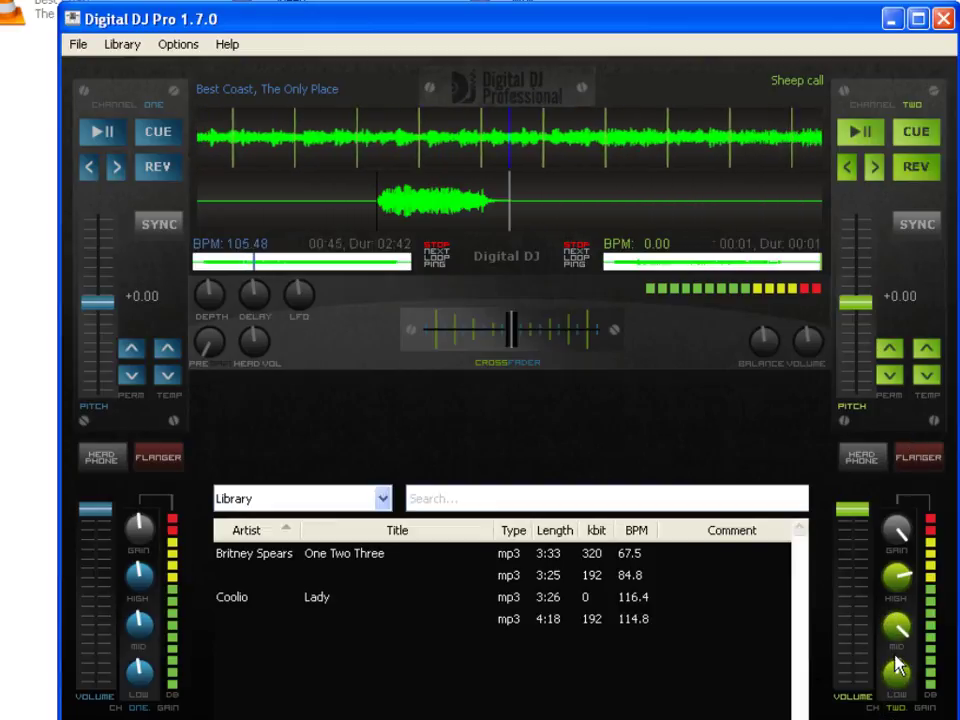
mouse_move(853, 510)
mouse_down()
mouse_move(848, 604)
mouse_move(850, 525)
mouse_up()
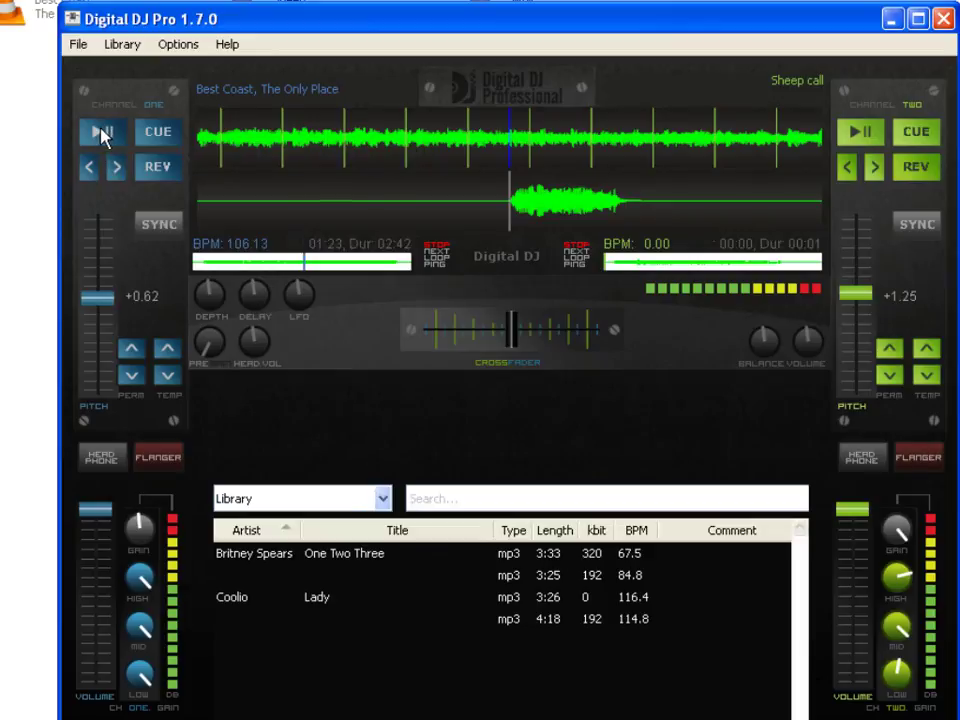
click(855, 132)
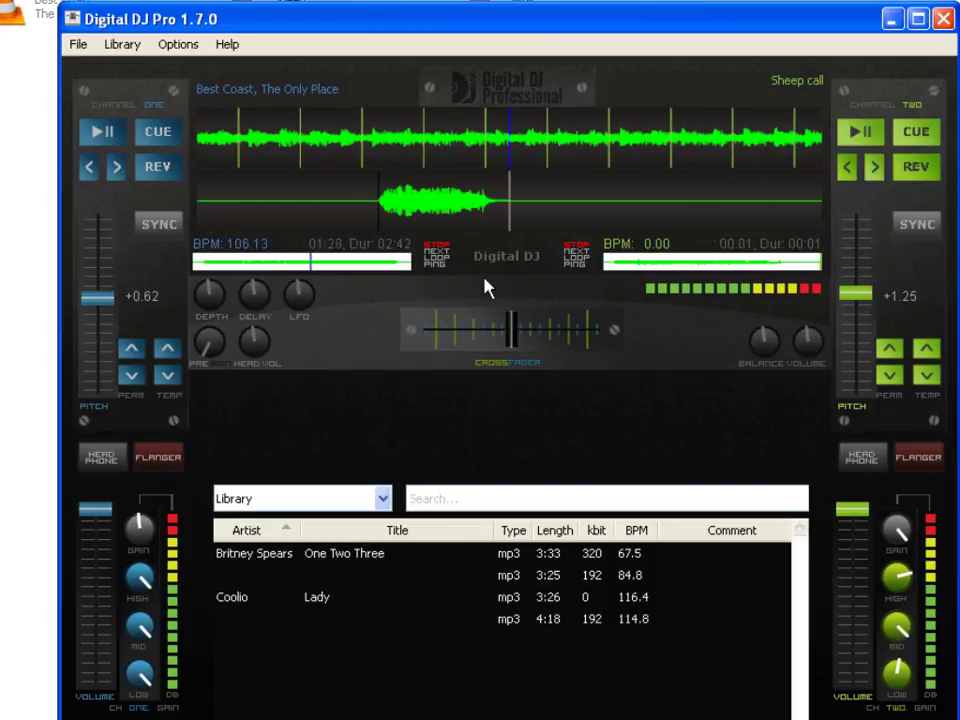
Step: Load the Wolf Howl file from the Sounds folder onto deck 2
click(78, 44)
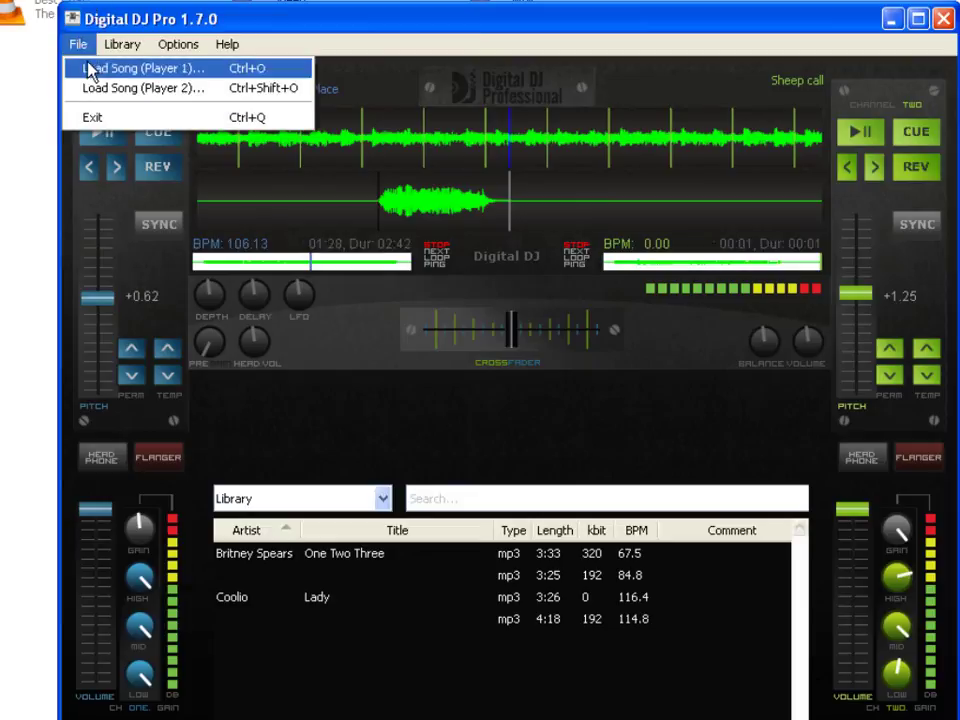
click(101, 89)
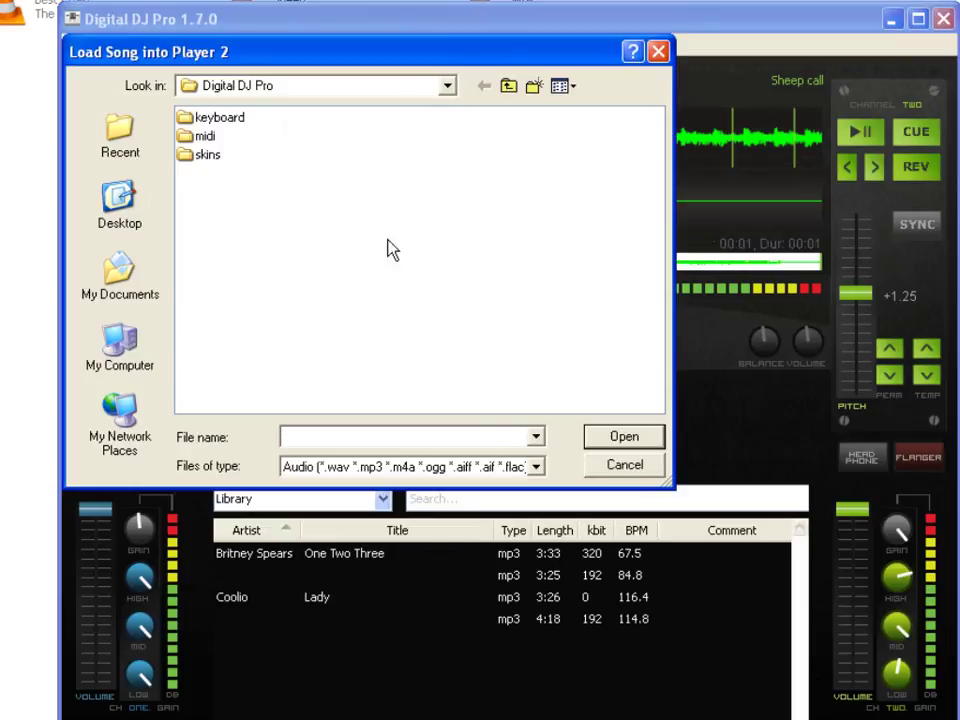
click(315, 435)
text(C:\Documents and Settings\Itzo\Desktop\Sounds)
key(Return)
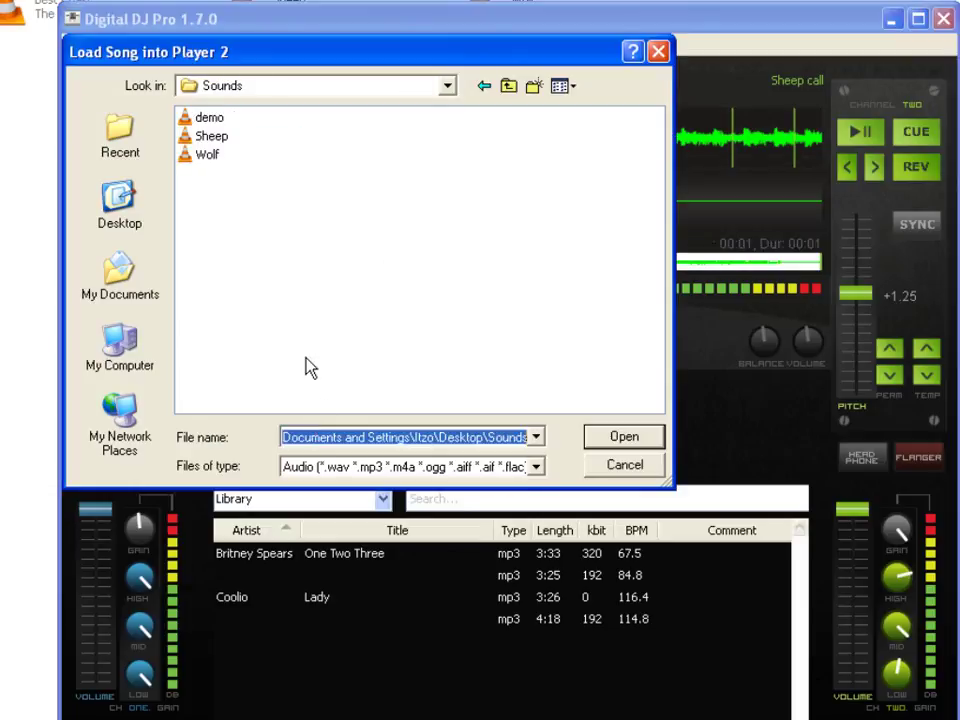
key(shift+Tab)
key(s)
key(Down)
key(Return)
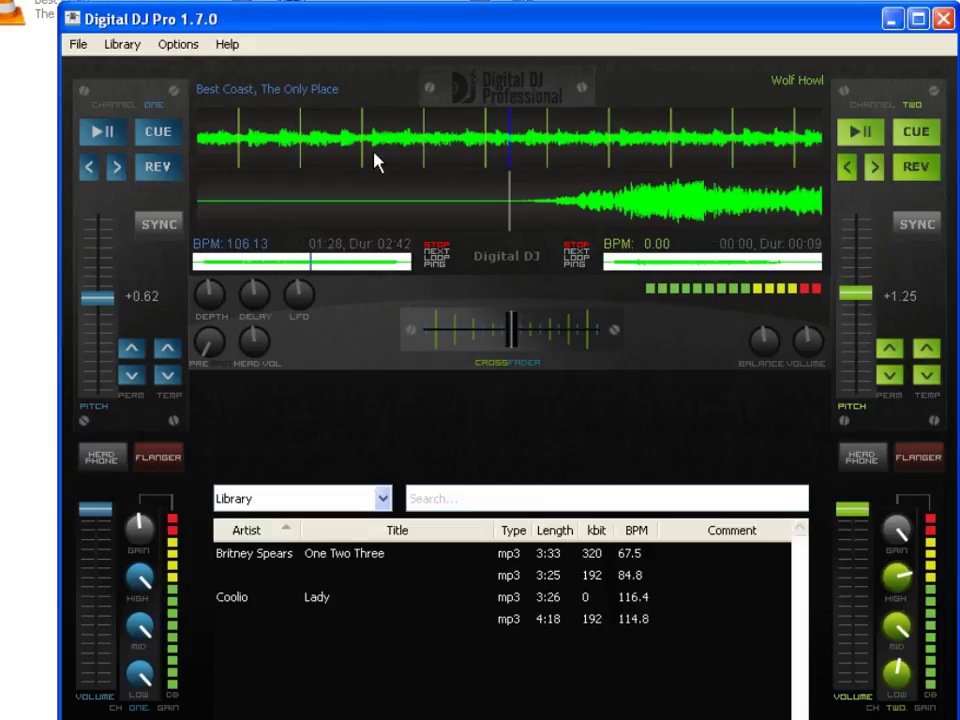
Step: Play the wolf howl over the resumed Best Coast track, then pause deck 1
click(105, 133)
click(866, 136)
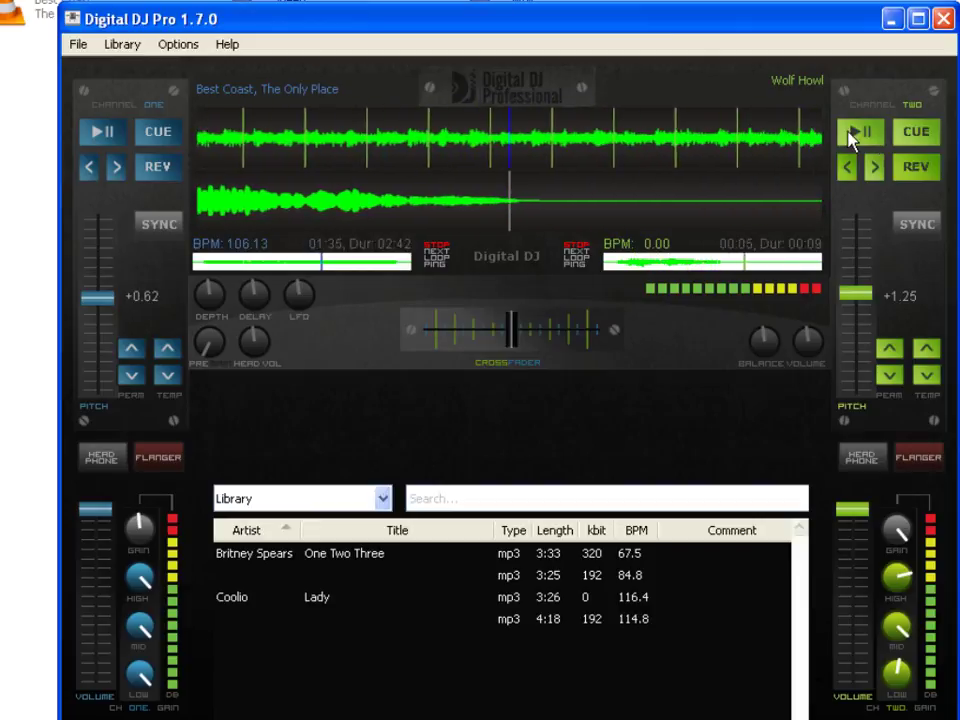
click(101, 136)
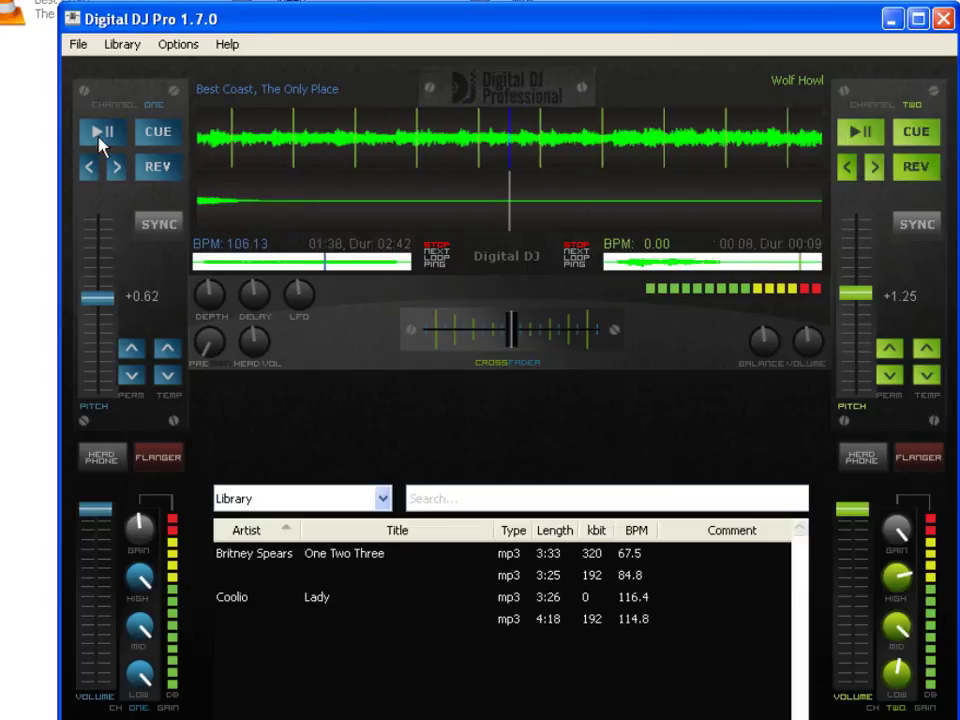